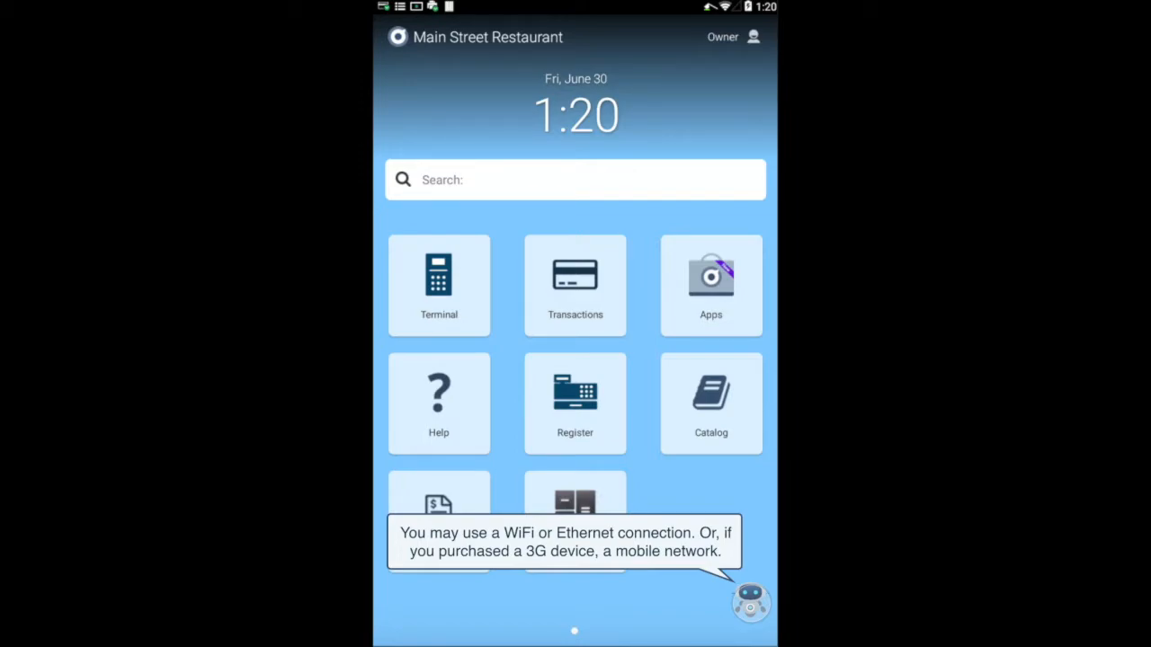
Step: Pull down the quick-access menu, view the Wi-Fi list with PoyntGuestHQ connected, and reopen the menu
{"action": "left_click", "coordinate": [739, 497]}
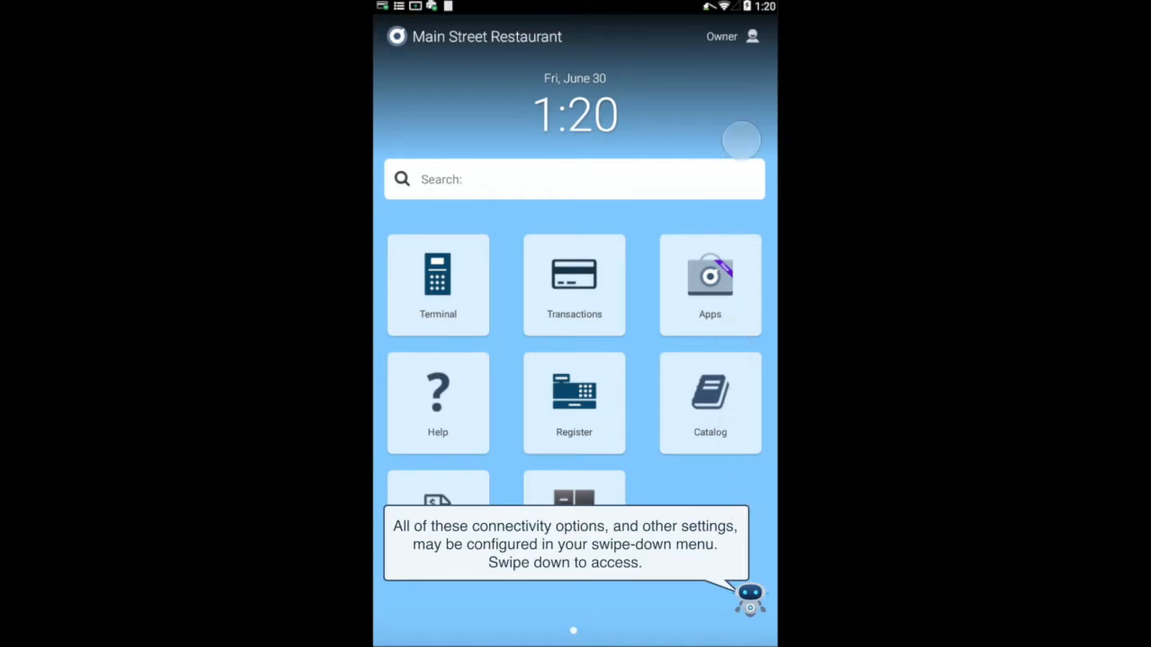
{"action": "left_click_drag", "start_coordinate": [704, 31], "coordinate": [730, 508]}
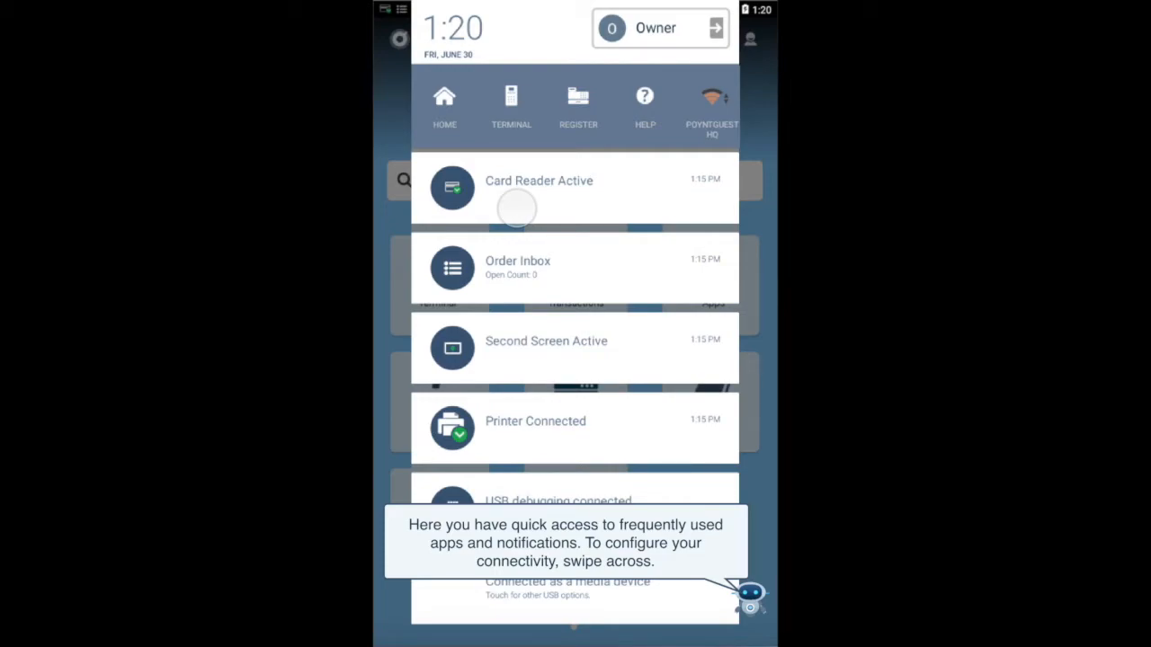
{"action": "left_click_drag", "start_coordinate": [737, 85], "coordinate": [423, 85]}
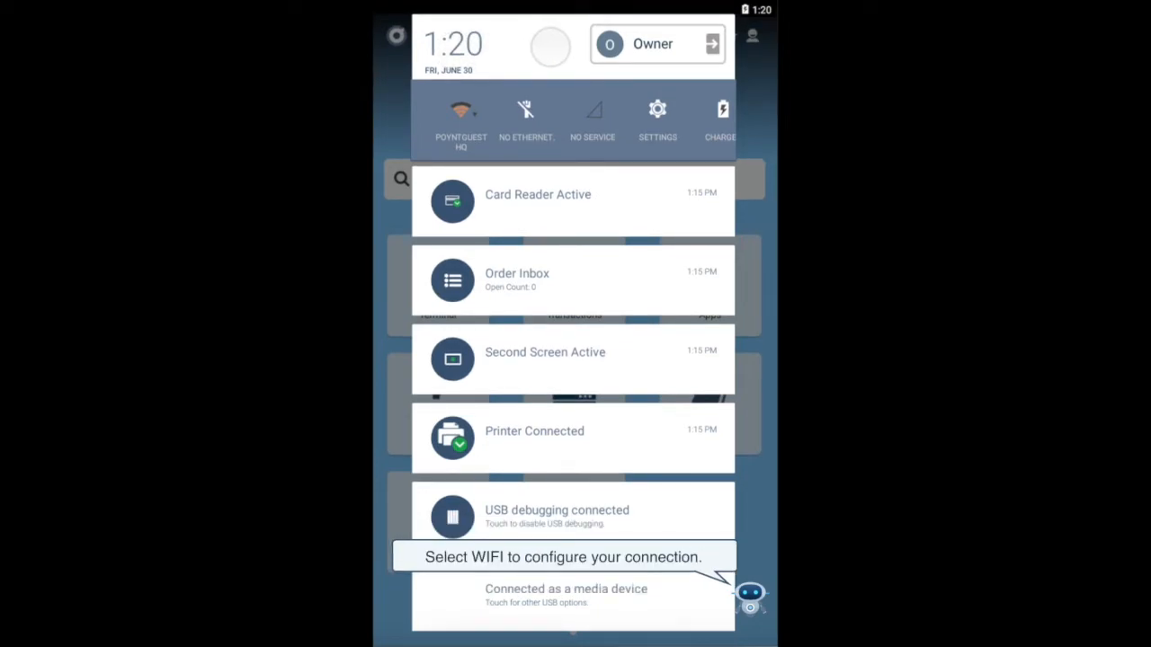
{"action": "left_click", "coordinate": [459, 126]}
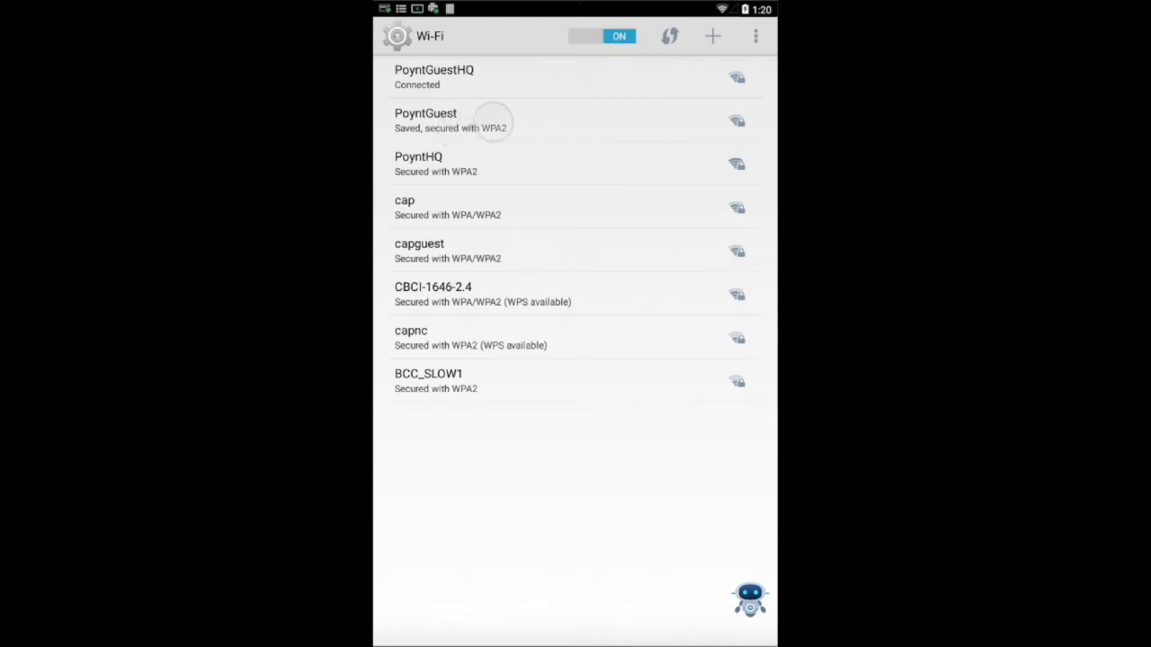
{"action": "mouse_move", "coordinate": [686, 15]}
{"action": "left_mouse_down"}
{"action": "mouse_move", "coordinate": [669, 277]}
{"action": "mouse_move", "coordinate": [693, 624]}
{"action": "left_mouse_up"}
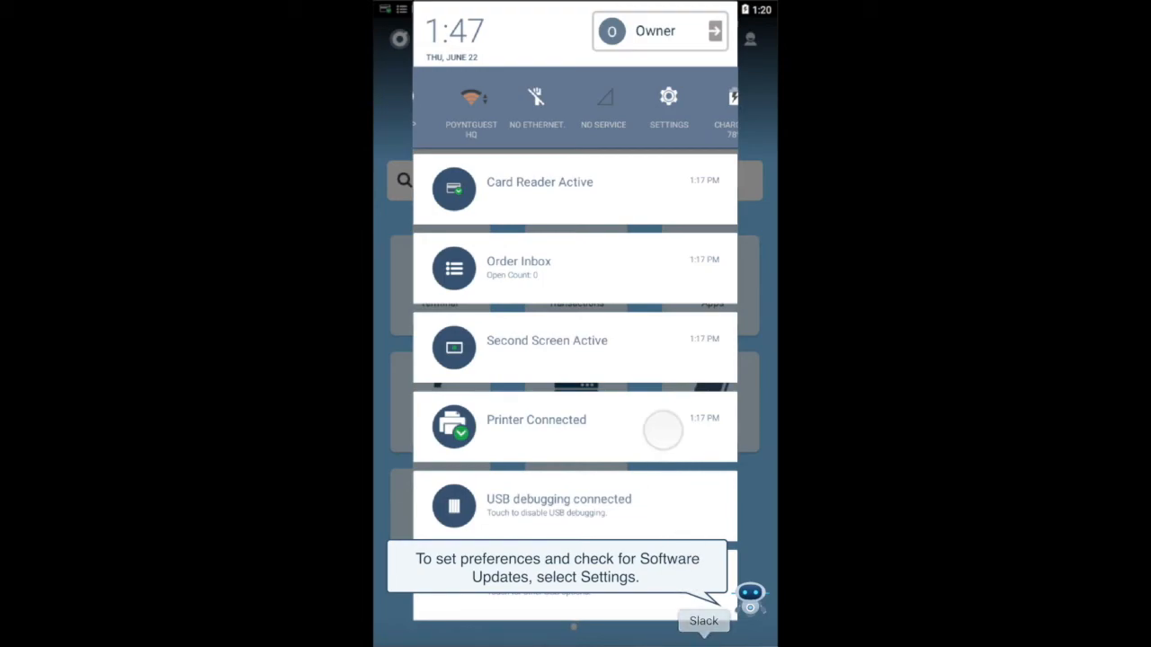
Step: View Poynt Settings (Business, Payments, Software Updates) and return to the home screen
{"action": "left_click", "coordinate": [669, 126]}
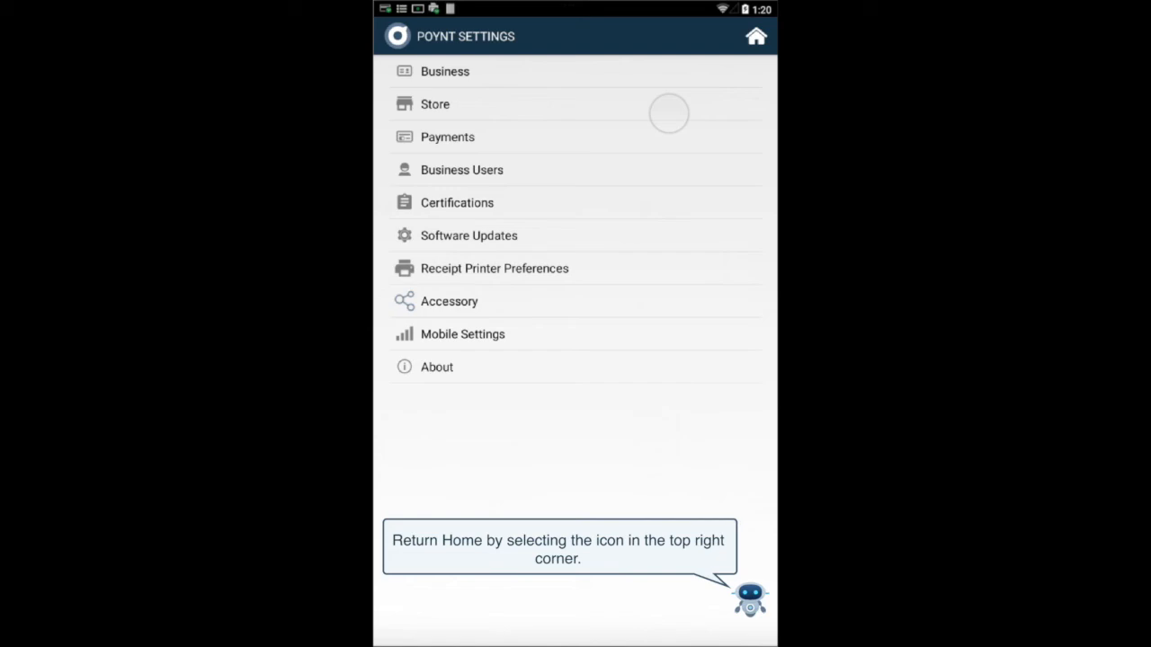
{"action": "left_click", "coordinate": [756, 36]}
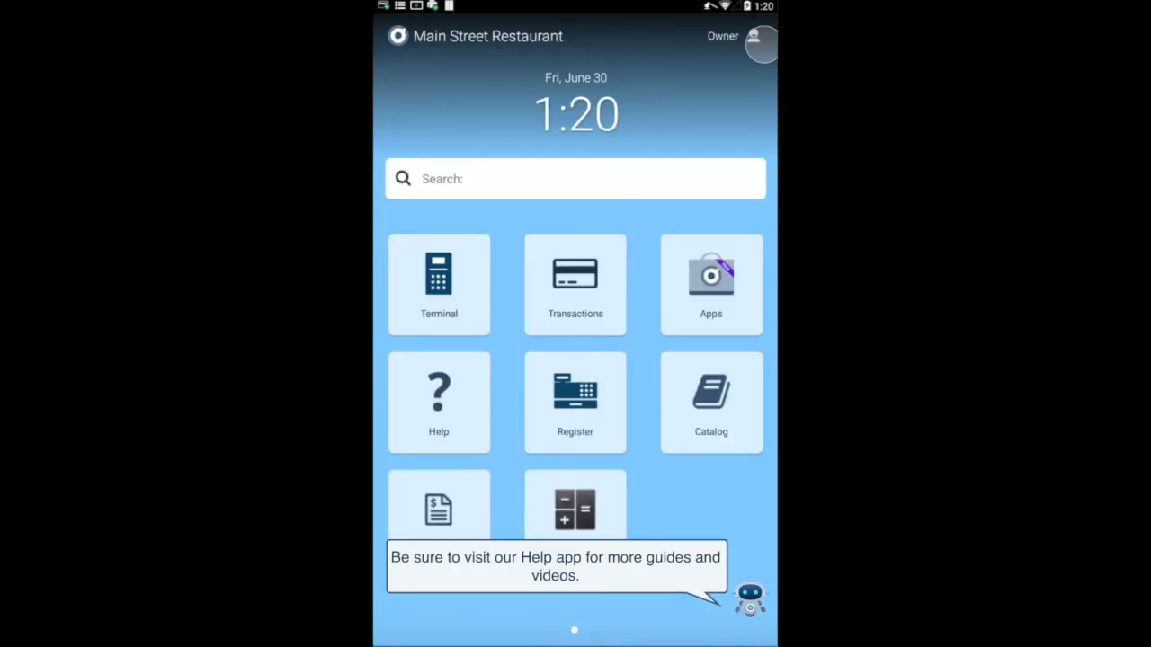